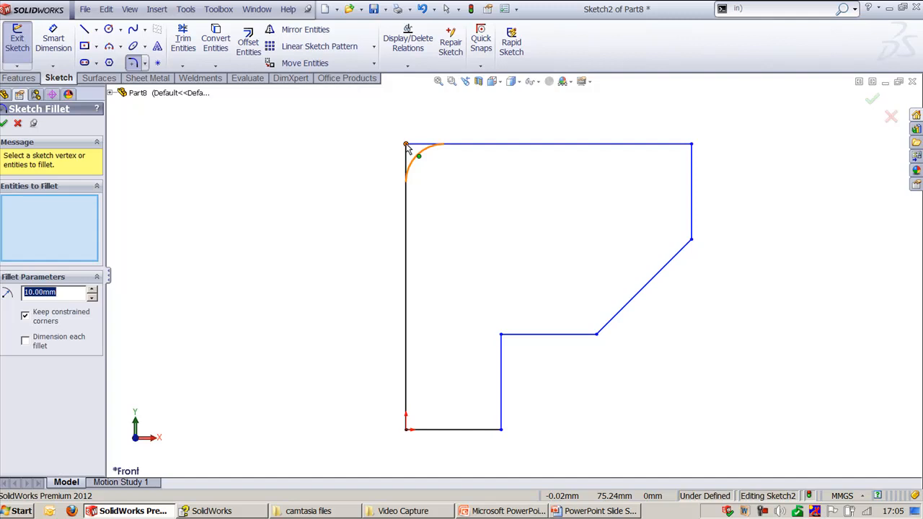
- Fillet the upper-left corner of the profile with a 10 mm radius
left_click(408, 147)
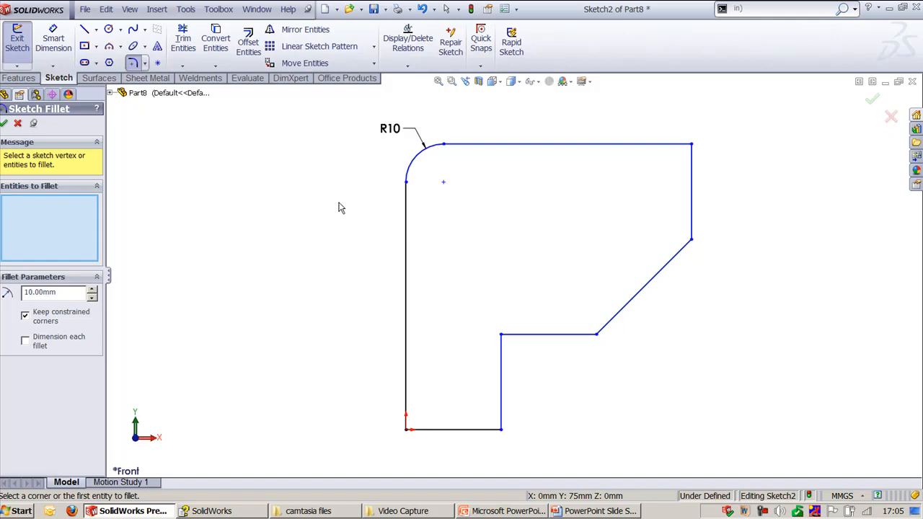
- Try 10 mm fillets on the upper-right corner and both ends of the sloped edge in one operation, and undo them
left_click(694, 147)
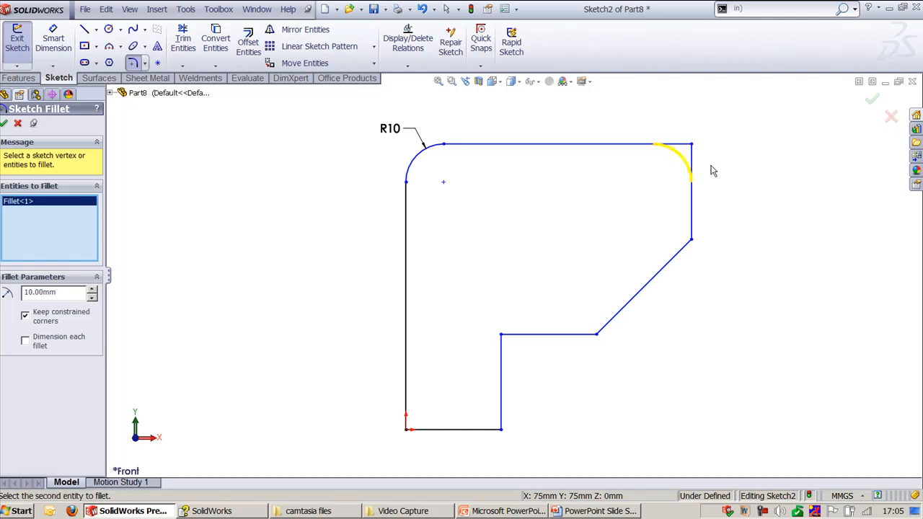
left_click(694, 241)
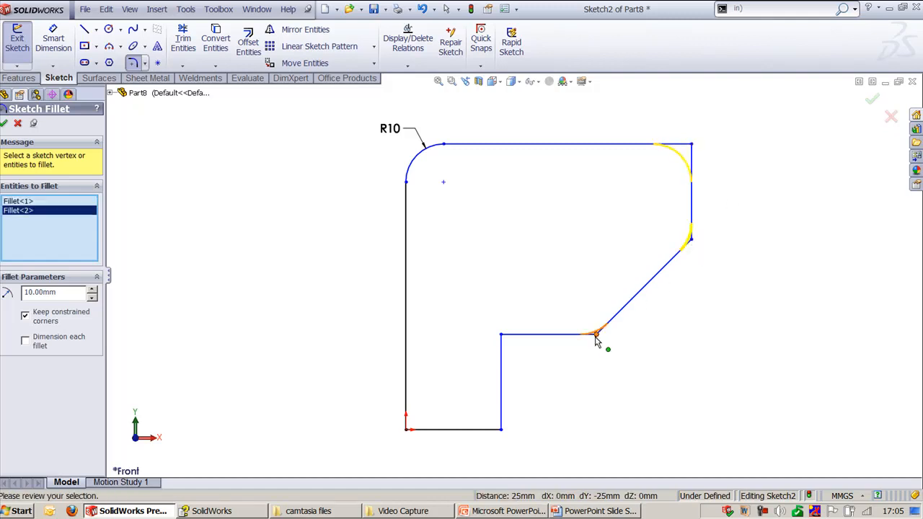
left_click(596, 336)
right_click(603, 343)
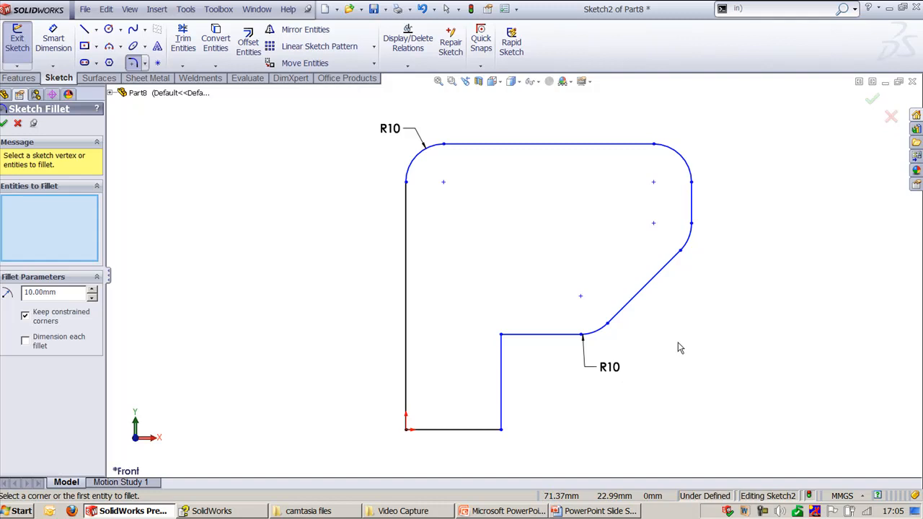
key("ctrl+z")
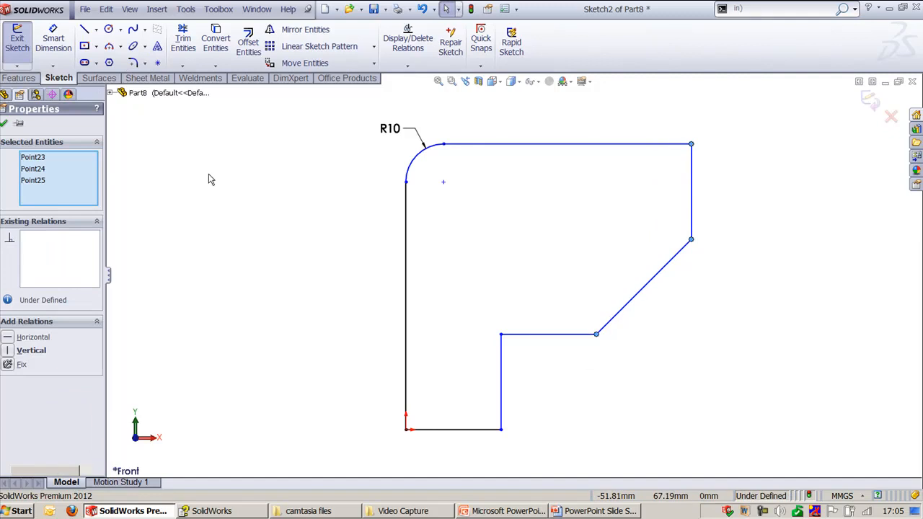
key("Escape")
- Fillet the upper-right corner, both ends of the sloped edge and the inner corner with a 10 mm radius, dimensioning each fillet
key("f")
left_click(134, 65)
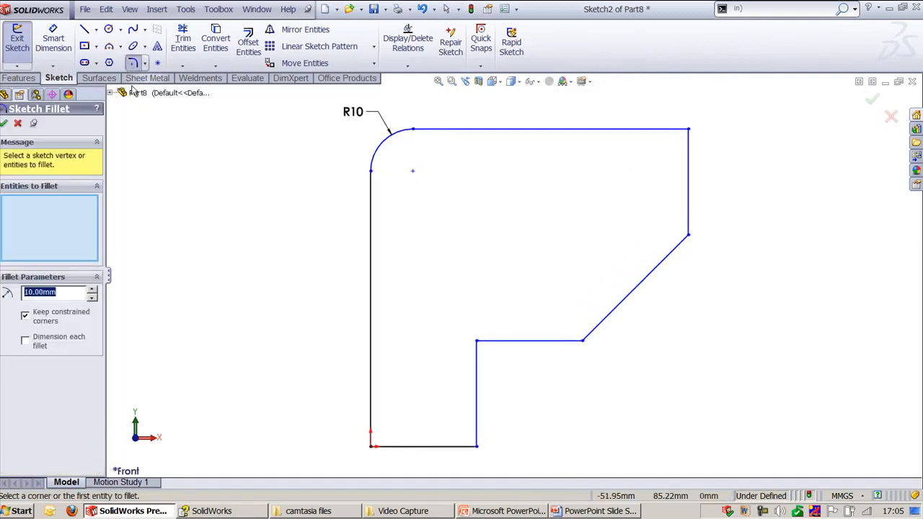
left_click(32, 347)
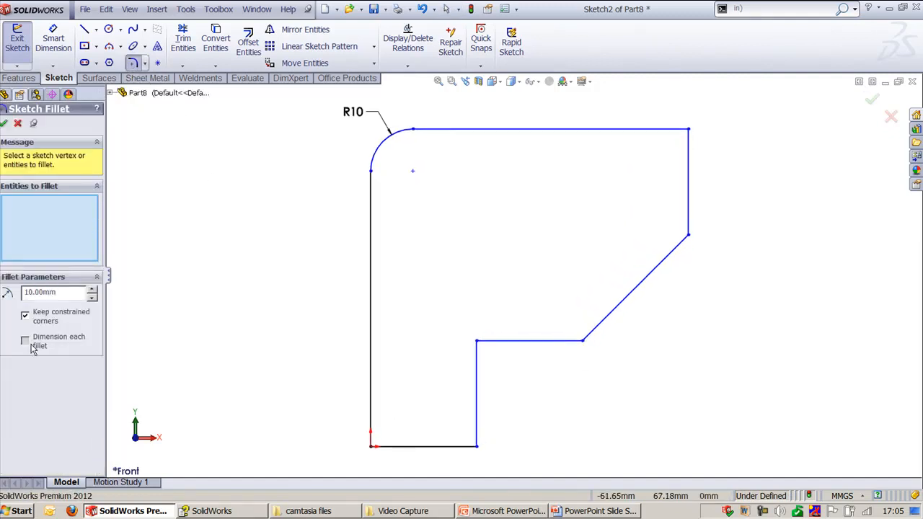
left_click(688, 130)
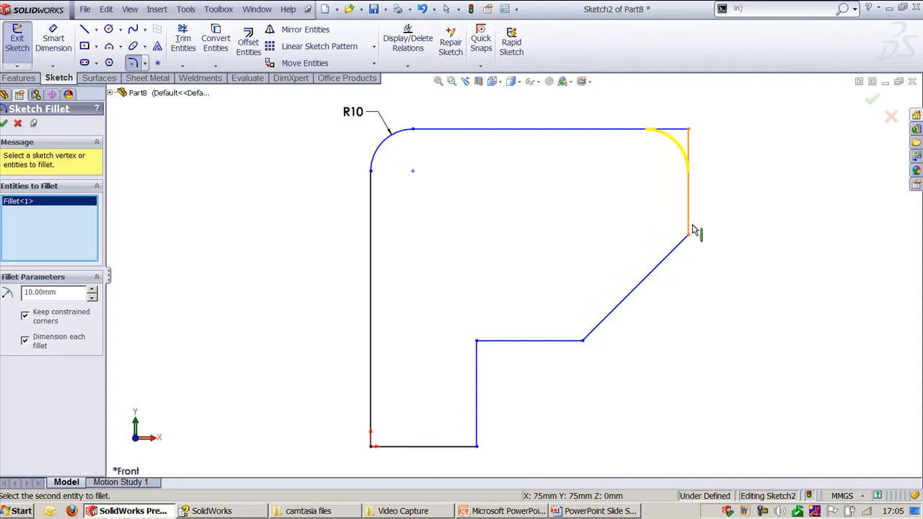
left_click(689, 235)
left_click(582, 341)
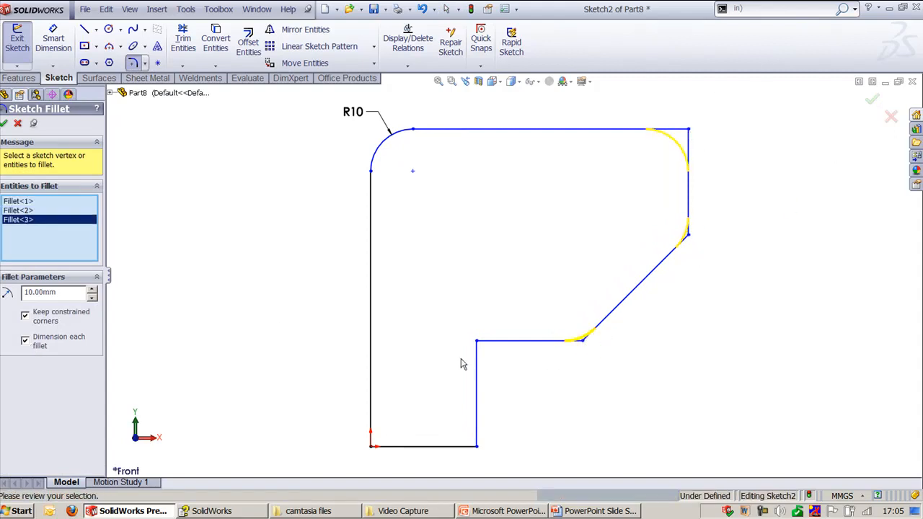
left_click(478, 342)
key("Return")
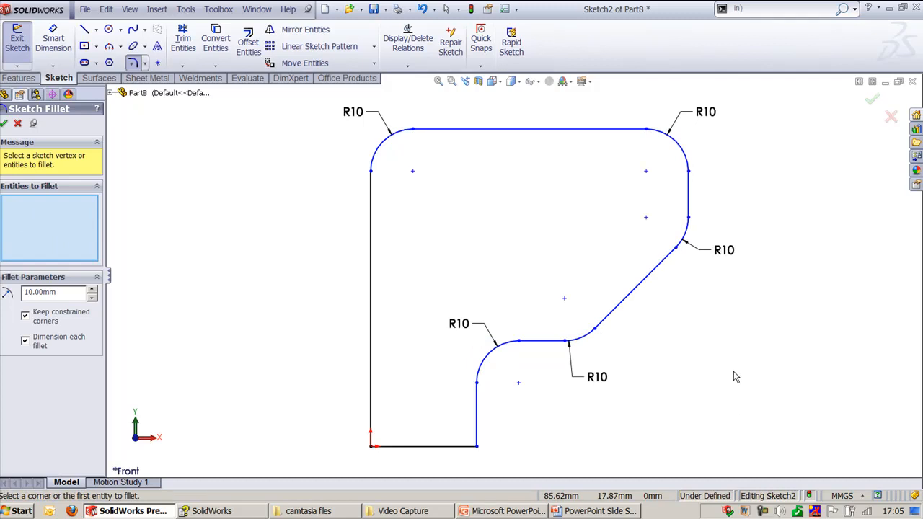
- Dimension the length of the profile's bottom line, keeping its 25 mm value
scroll(318, 315, "up", 1)
scroll(319, 315, "down", 1)
middle_click_drag(418, 370, 441, 301, "ctrl")
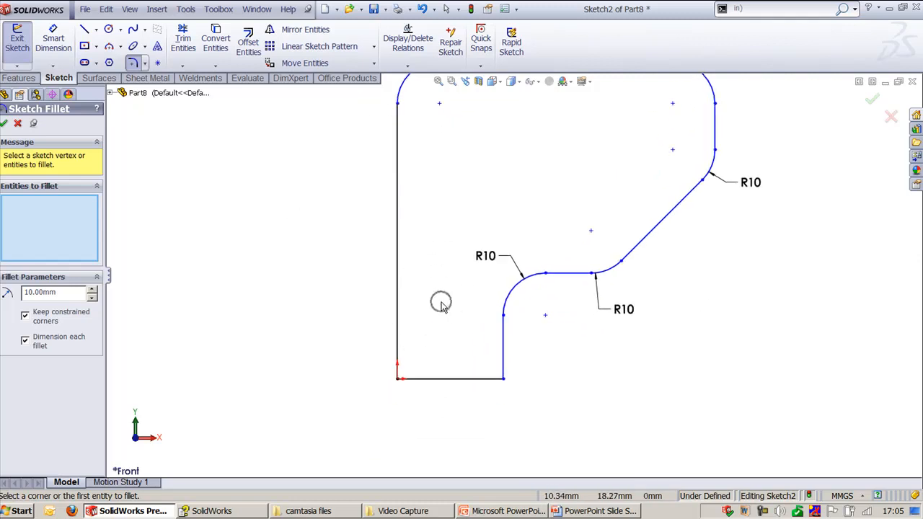
key("Escape")
key("d")
left_click(452, 378)
left_click(445, 421)
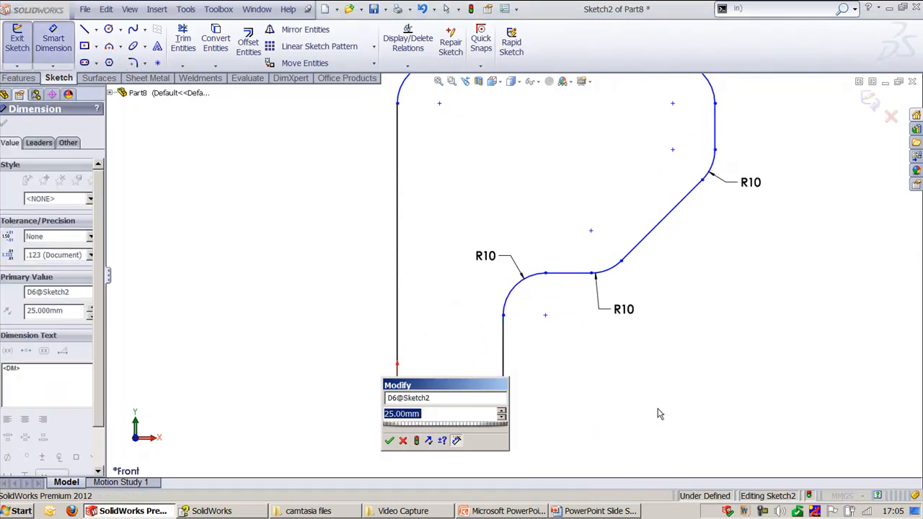
left_click(390, 441)
key("Escape")
- Fillet the corner at the origin with a 10 mm radius between the left and bottom lines, keeping constrained corners
left_click(133, 63)
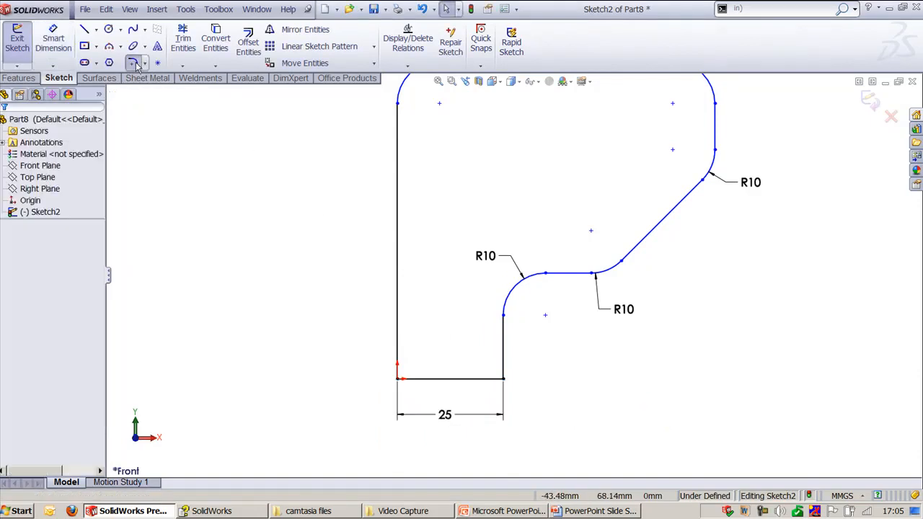
left_click(398, 337)
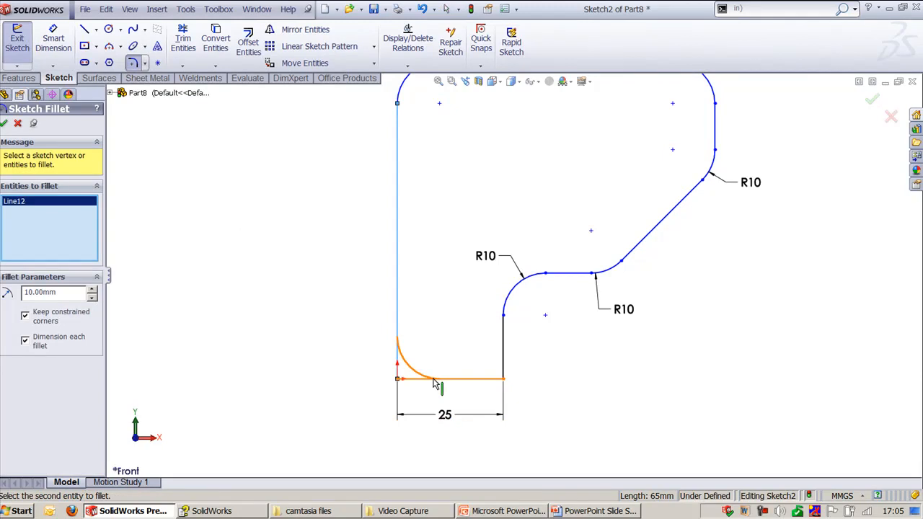
left_click(435, 383)
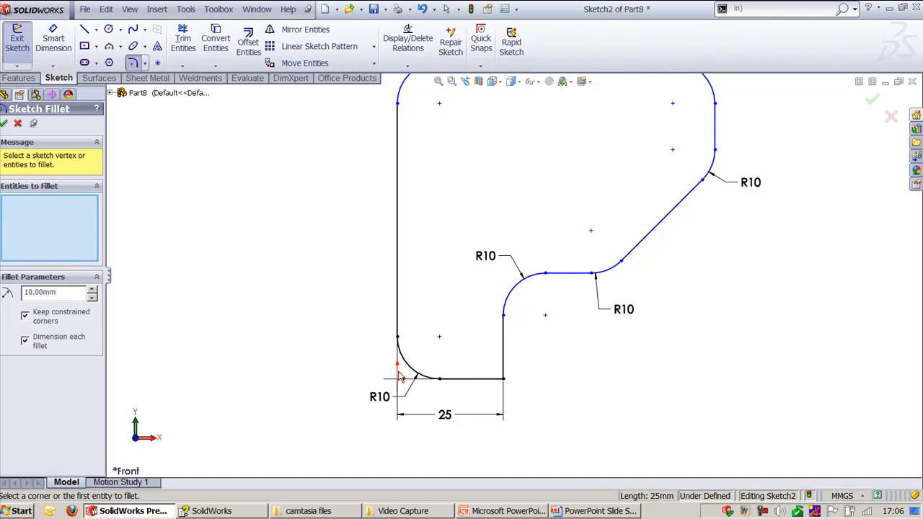
- Examine how the fillet at the origin corner relates to the virtual corner, the origin and the length dimension
scroll(401, 378, "down", 5)
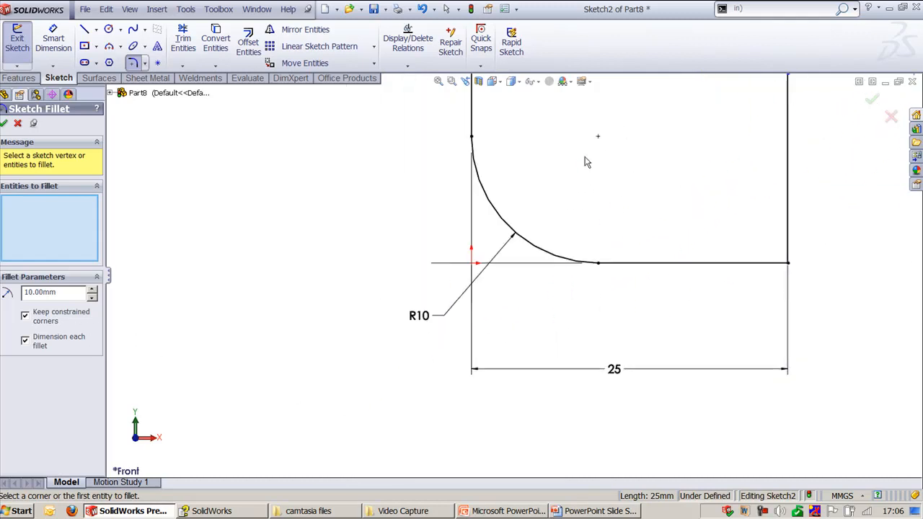
scroll(509, 229, "down", 3)
middle_click_drag(540, 274, 531, 381, "ctrl")
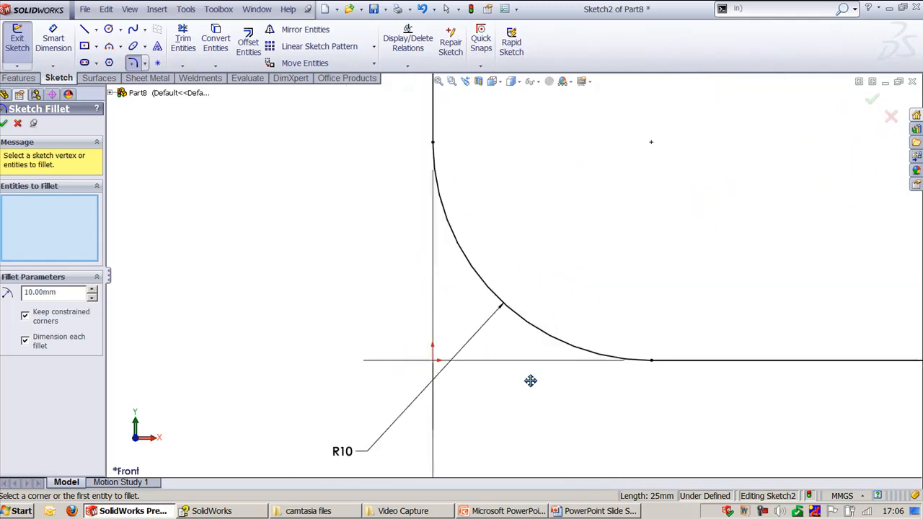
scroll(354, 329, "up", 5)
scroll(556, 324, "down", 3)
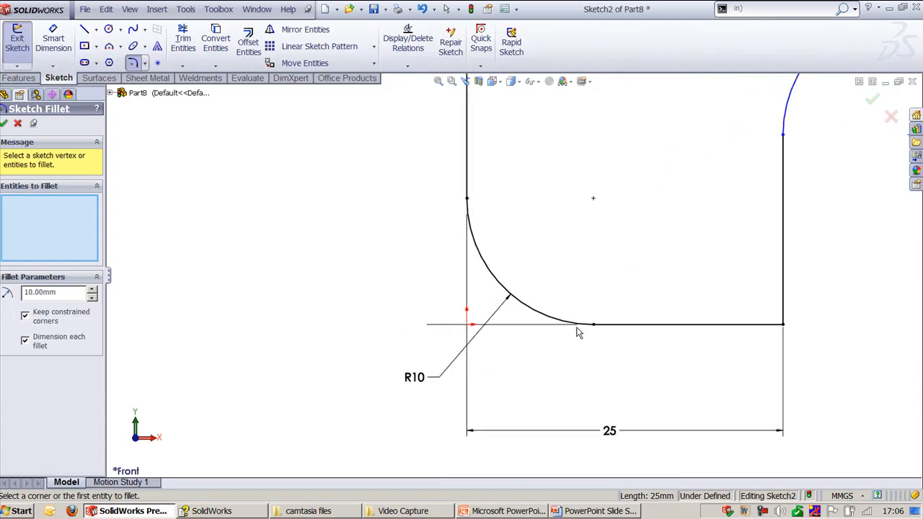
scroll(404, 347, "up", 6)
scroll(391, 350, "down", 2)
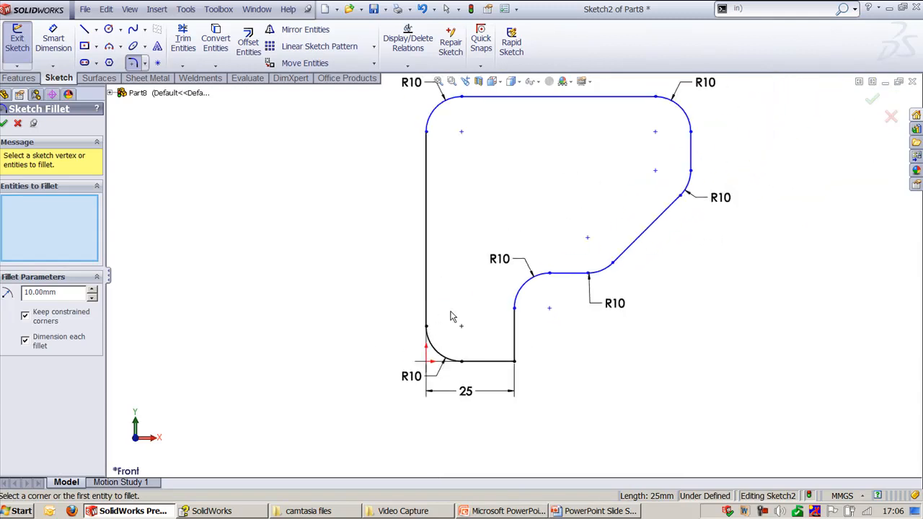
middle_click_drag(471, 253, 455, 291, "ctrl")
- Undo the fillet at the origin corner
key("Escape")
key("ctrl+b")
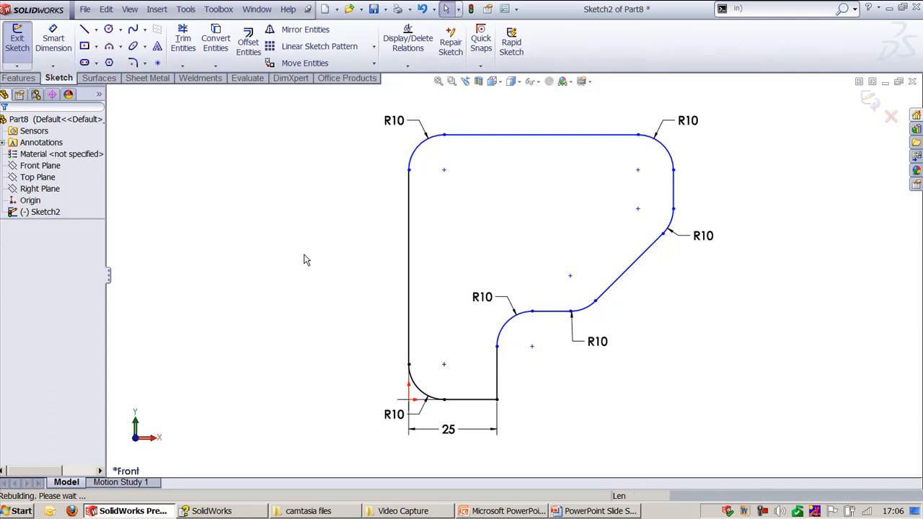
key("Escape")
key("f")
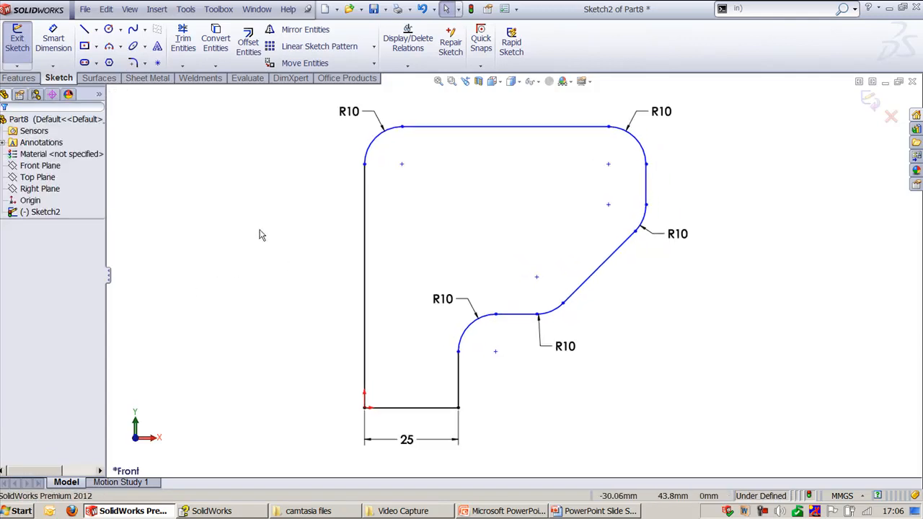
- Fillet the origin corner with a 10 mm radius without keeping constrained corners, accepting the deletion of its geometry relations
left_click(133, 62)
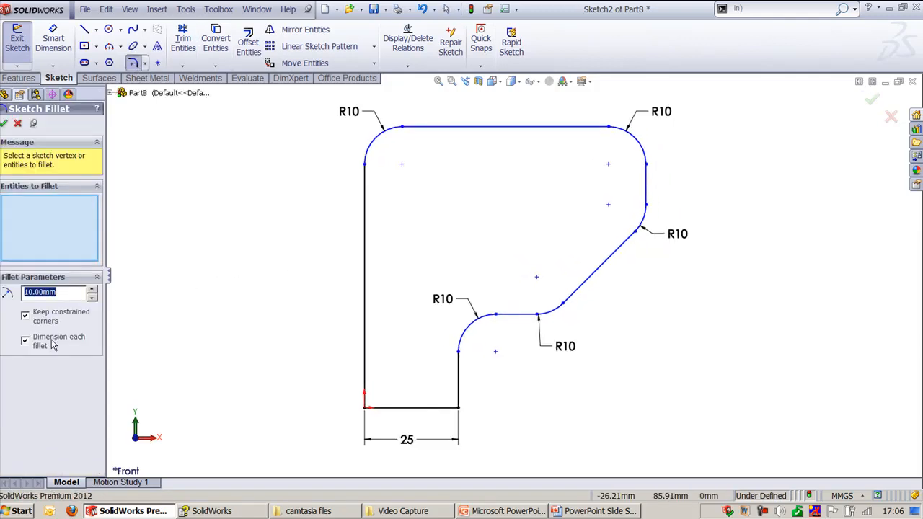
left_click(40, 317)
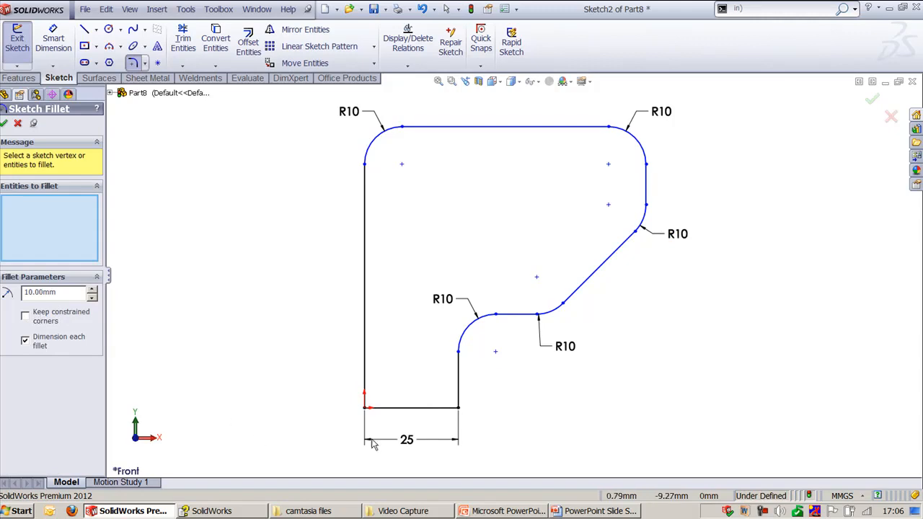
left_click(365, 371)
left_click(396, 409)
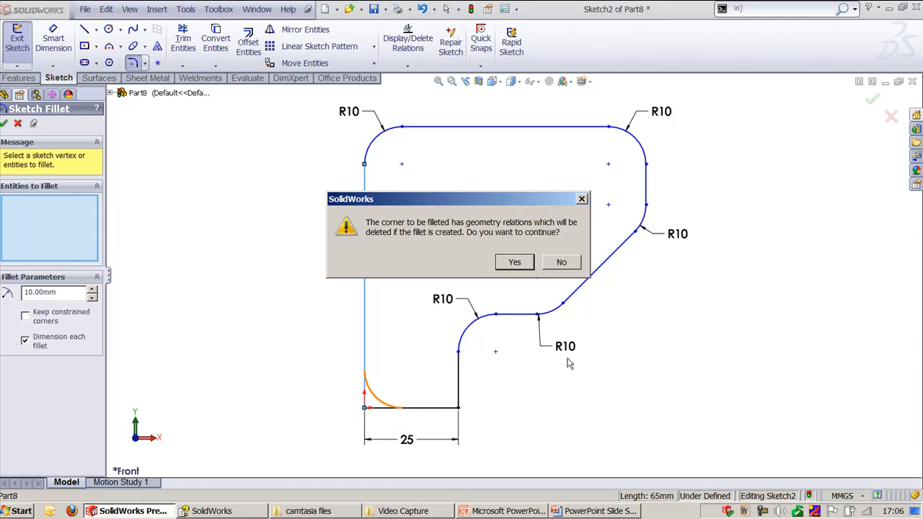
left_click(514, 262)
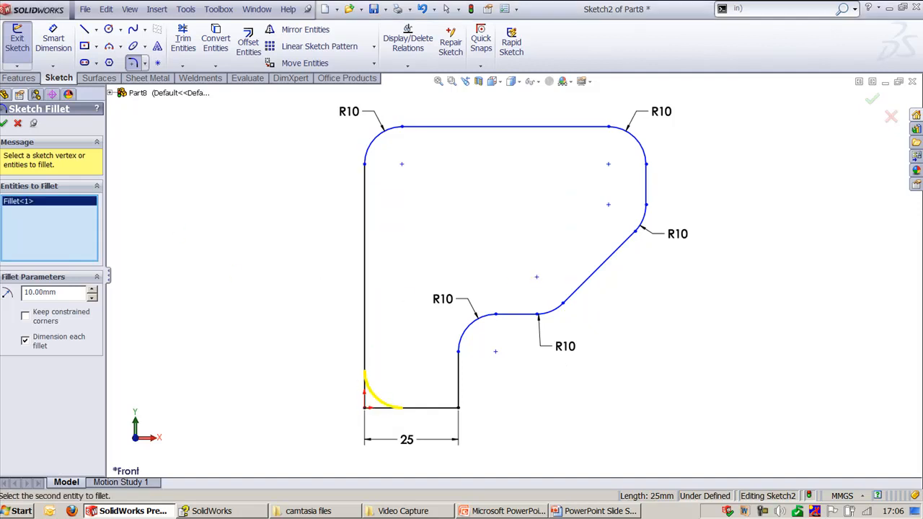
scroll(373, 411, "down", 1)
mouse_move(389, 410)
middle_mouse_down("ctrl")
mouse_move(480, 404)
mouse_move(474, 414)
middle_mouse_up("ctrl")
scroll(456, 316, "up", 1)
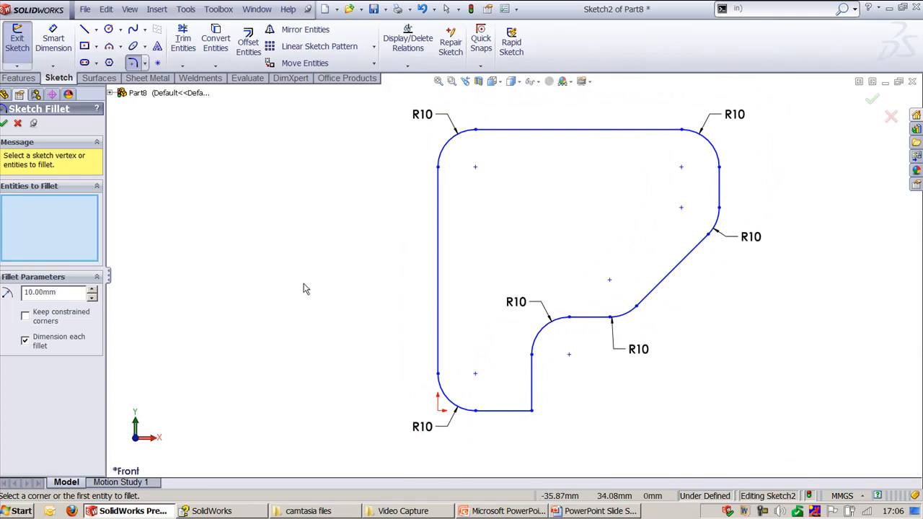
left_click(5, 123)
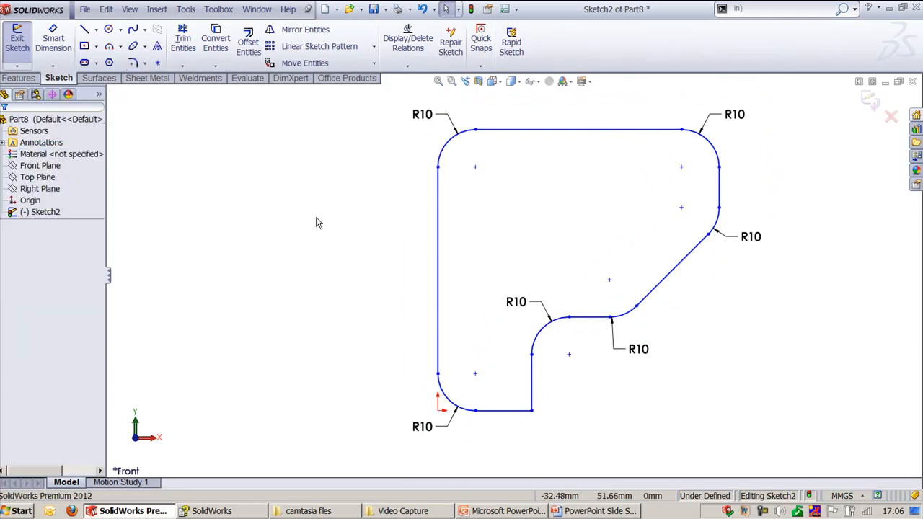
- Set up a 10 mm offset of the whole profile chain from its top line, trying the reversed direction
middle_click_drag(402, 246, 325, 249, "ctrl")
scroll(329, 256, "up", 1)
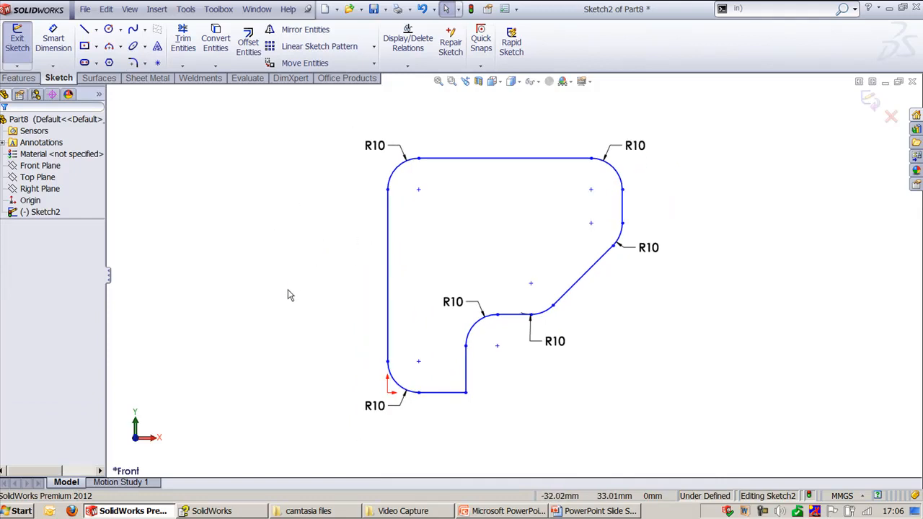
left_click(252, 56)
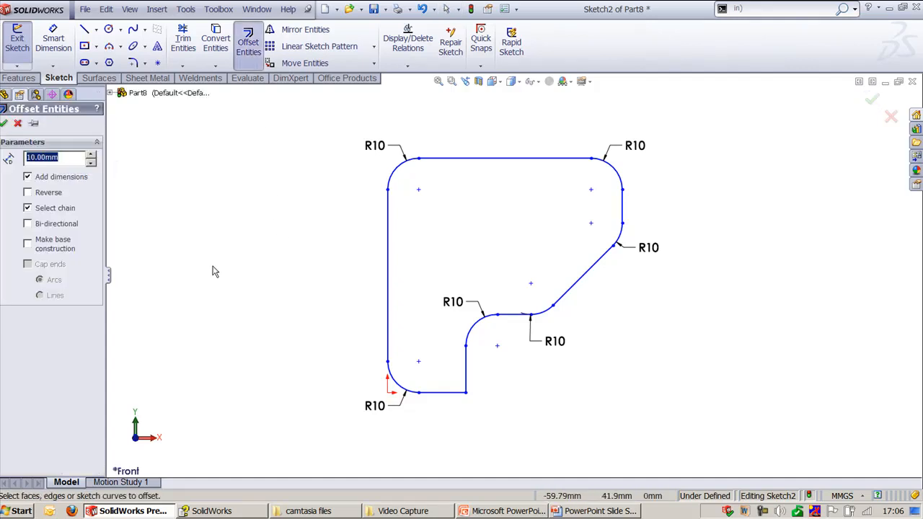
left_click(495, 159)
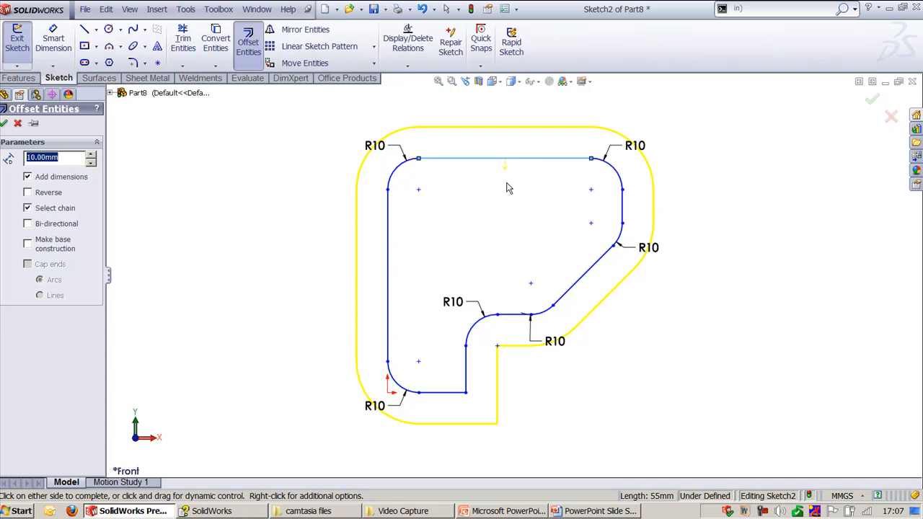
left_click(50, 196)
left_click(50, 199)
- Turn off chain selection and offset only the top line, the upper-left arc and the left line
left_click(52, 209)
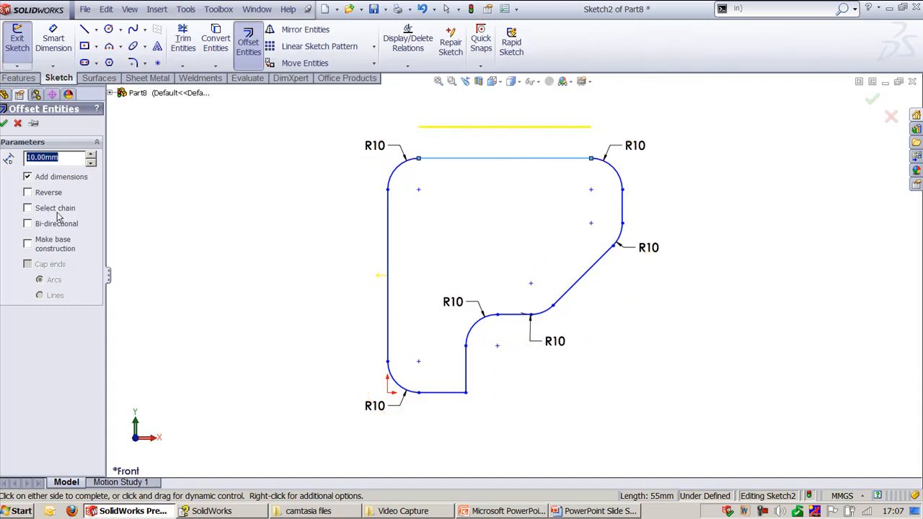
left_click(399, 171)
left_click(388, 233)
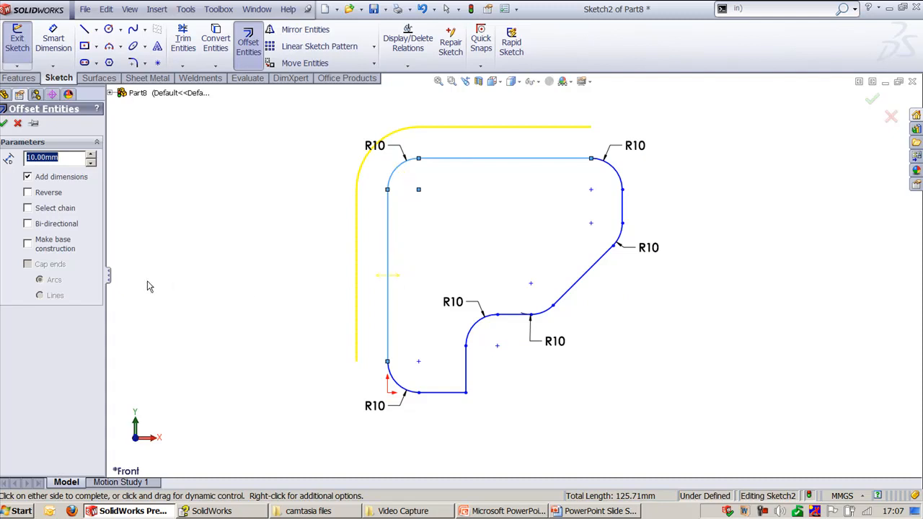
- Create the 10 mm offset in both directions with the base geometry turned into construction lines, and undo it
left_click(57, 226)
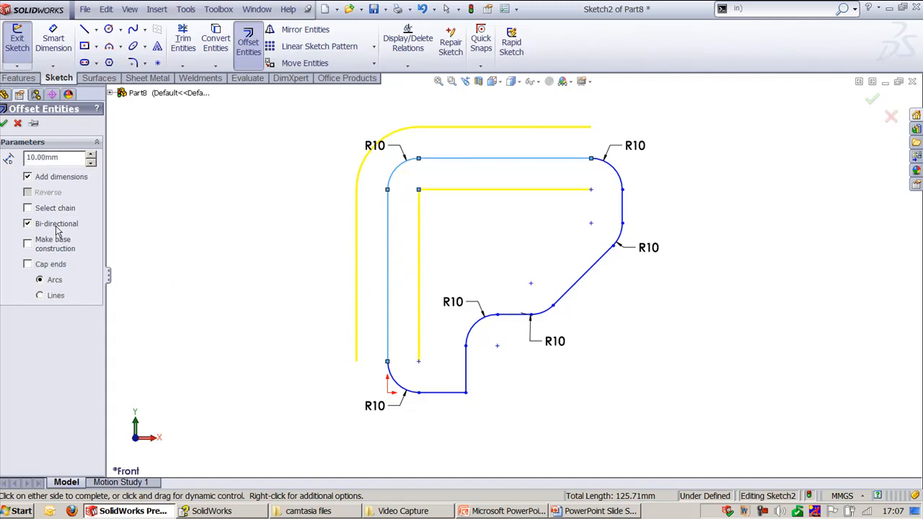
left_click(30, 246)
left_click(387, 273)
left_click(3, 122)
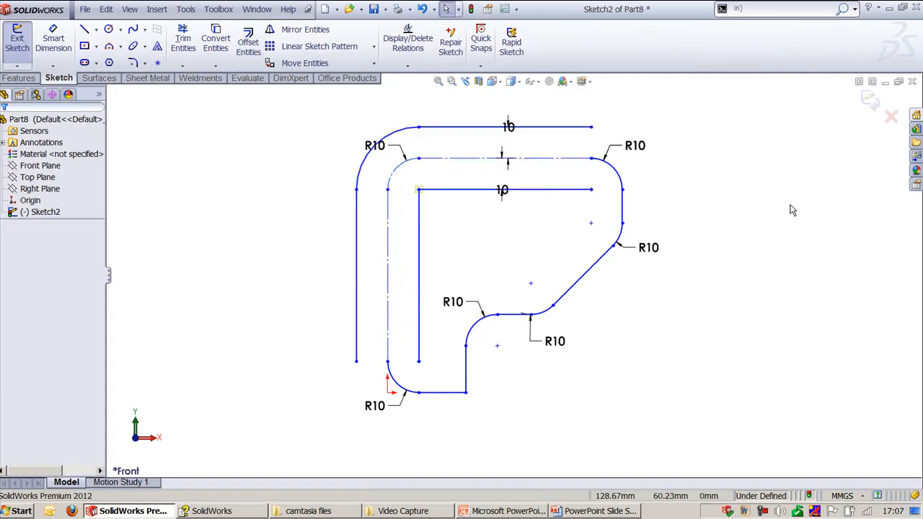
key("ctrl+z")
left_click(206, 175)
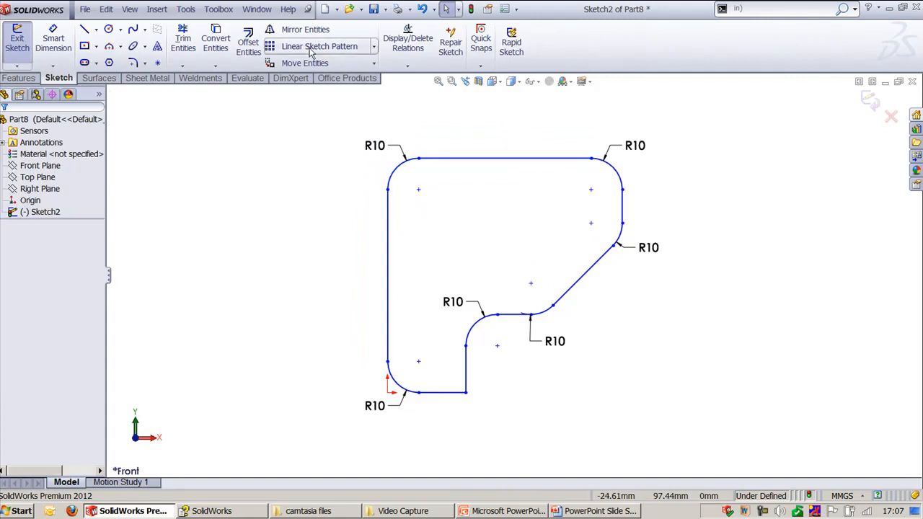
- Sketch an open S-shaped chain of five horizontal and vertical lines, about 155 mm in total length, beside the filleted profile
left_click(248, 42)
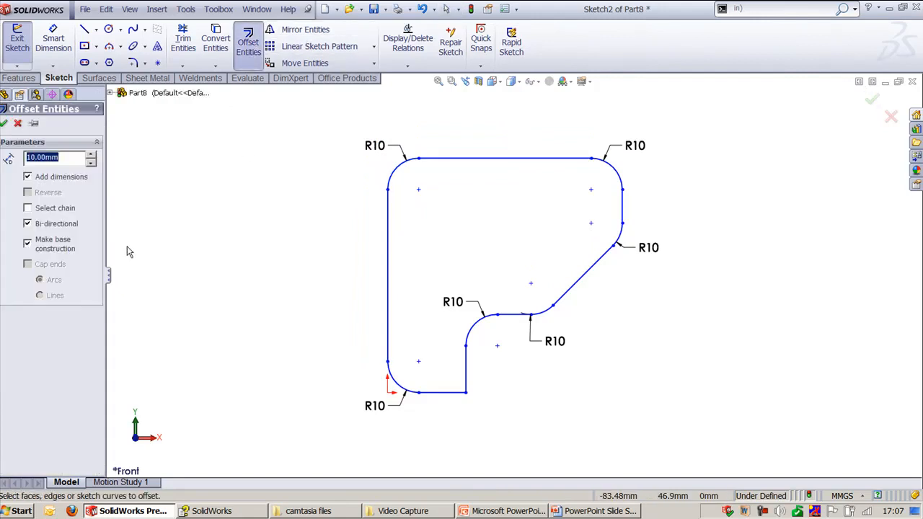
key("Escape")
key("l")
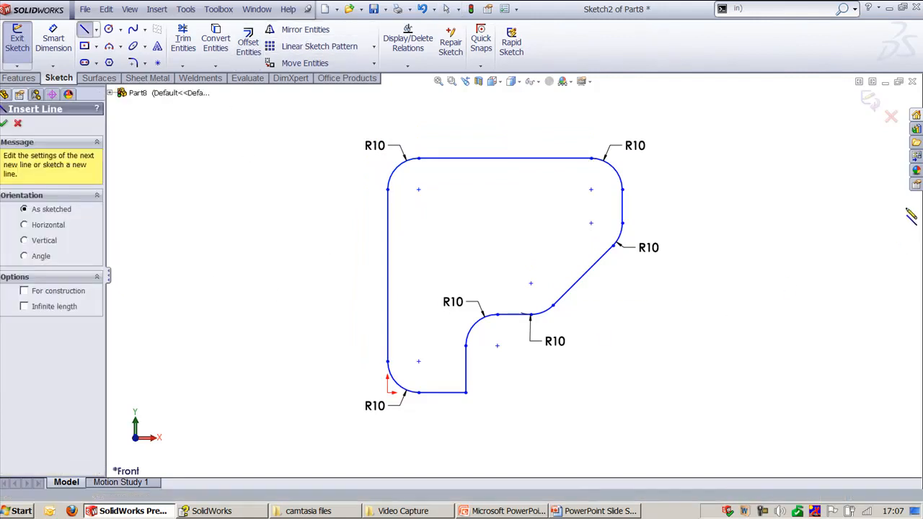
left_click(833, 190)
left_click(701, 190)
left_click(701, 318)
left_click(797, 318)
left_click(796, 386)
left_click(734, 386)
key("Escape")
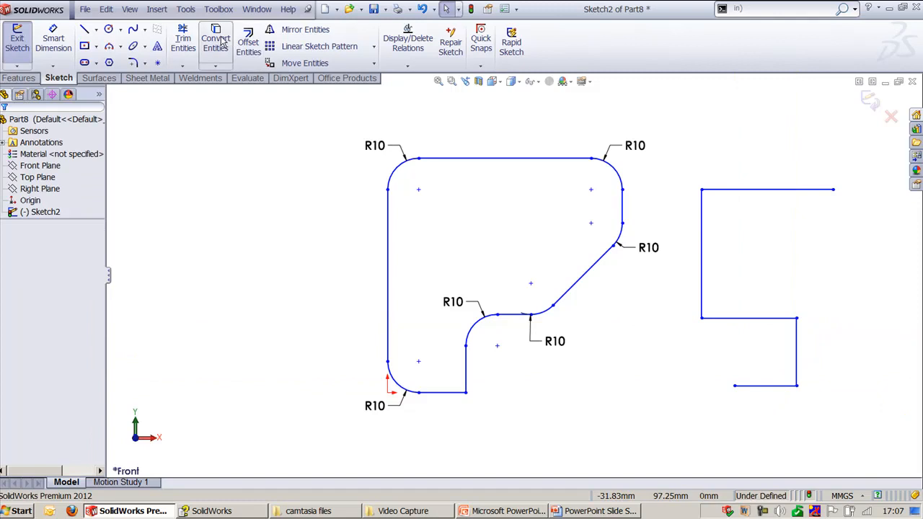
- Offset the five chained lines 10 mm in both directions, with arc-capped ends, dimensions and the base lines turned into construction geometry
left_click(248, 43)
left_click(750, 190)
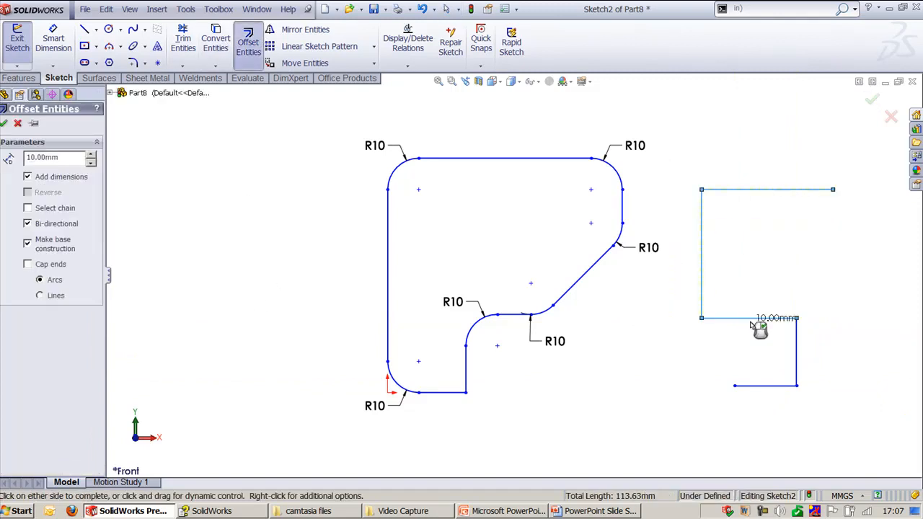
left_click(796, 349)
left_click(776, 386)
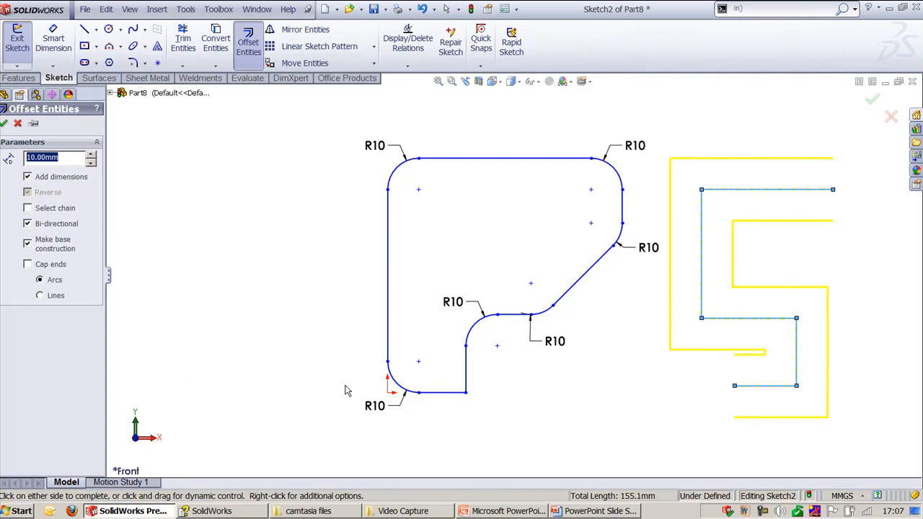
left_click(41, 270)
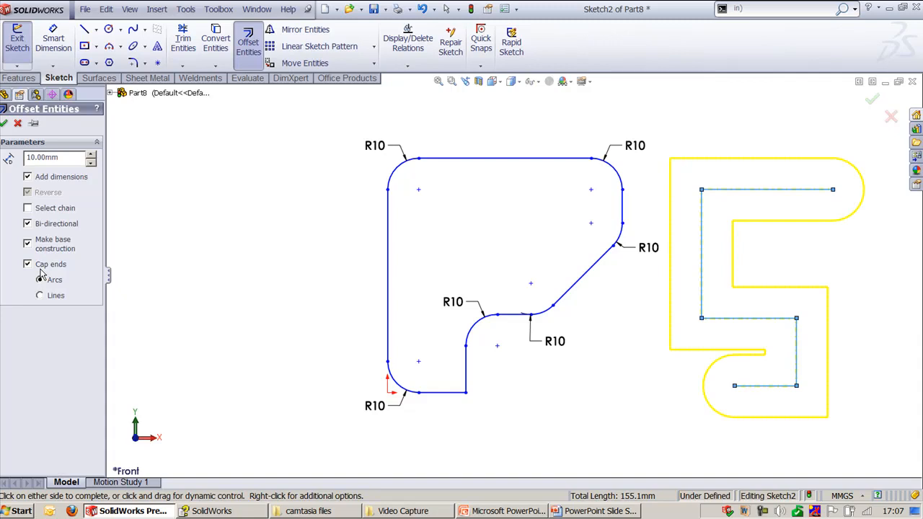
left_click(4, 123)
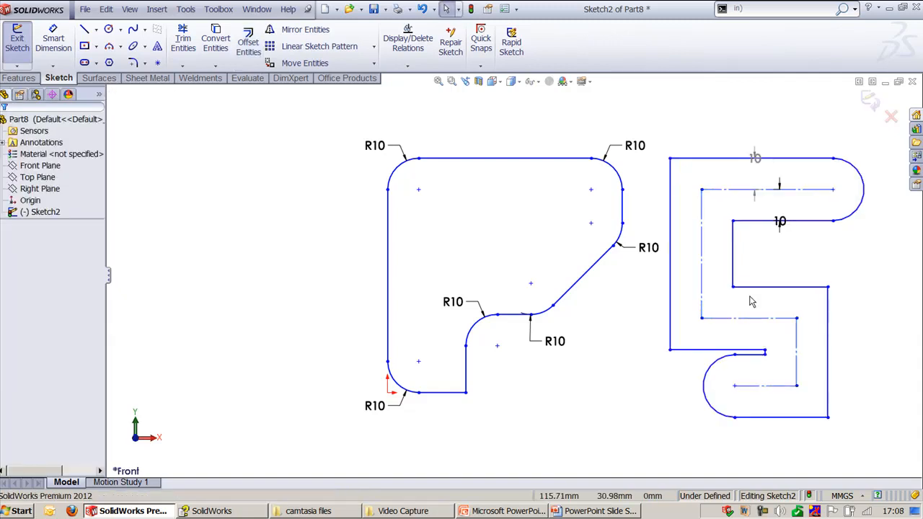
- Start a sketch chamfer, try the distance-distance mode with and without equal distances, and return to angle-distance
middle_click_drag(750, 302, 622, 308, "ctrl")
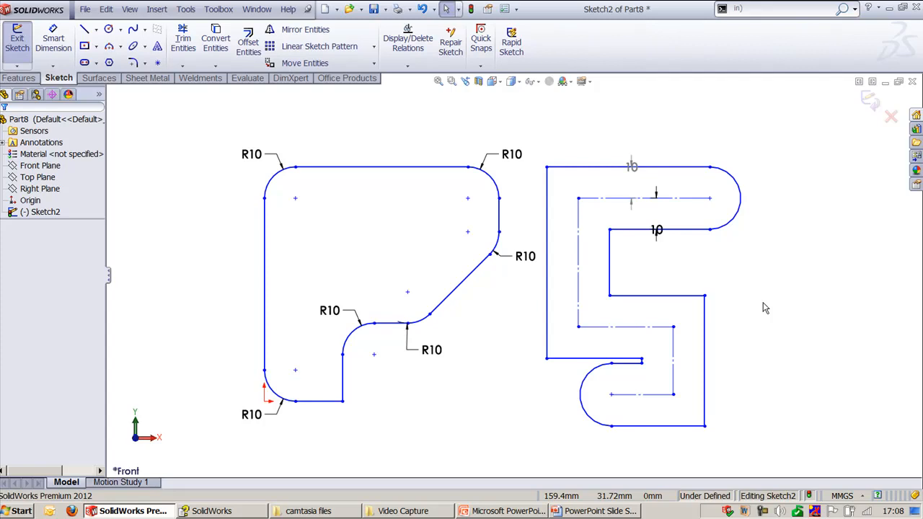
key("z")
middle_click_drag(691, 310, 709, 208, "ctrl")
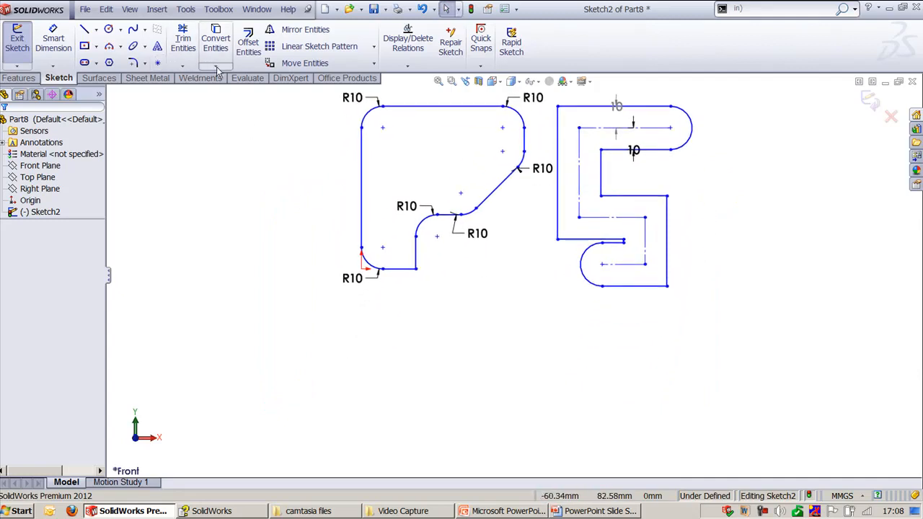
scroll(517, 248, "down", 3)
scroll(568, 214, "down", 2)
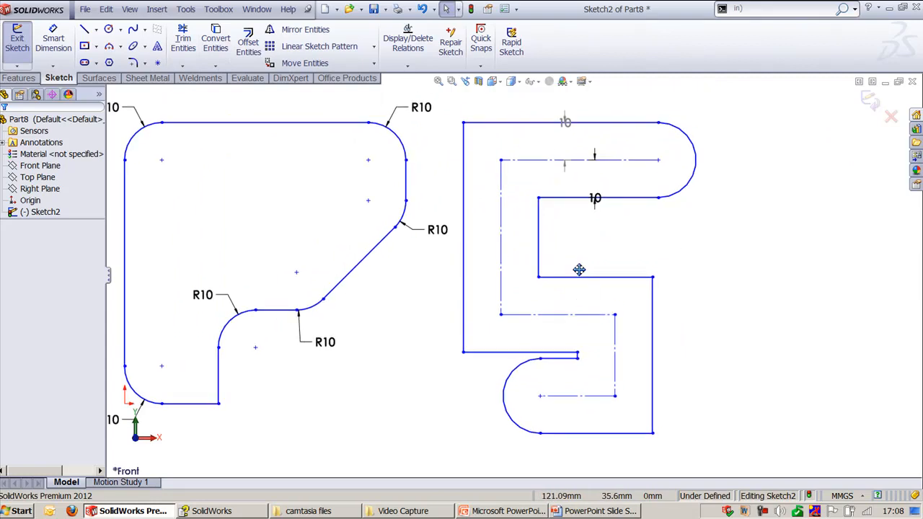
left_click(144, 64)
left_click(153, 94)
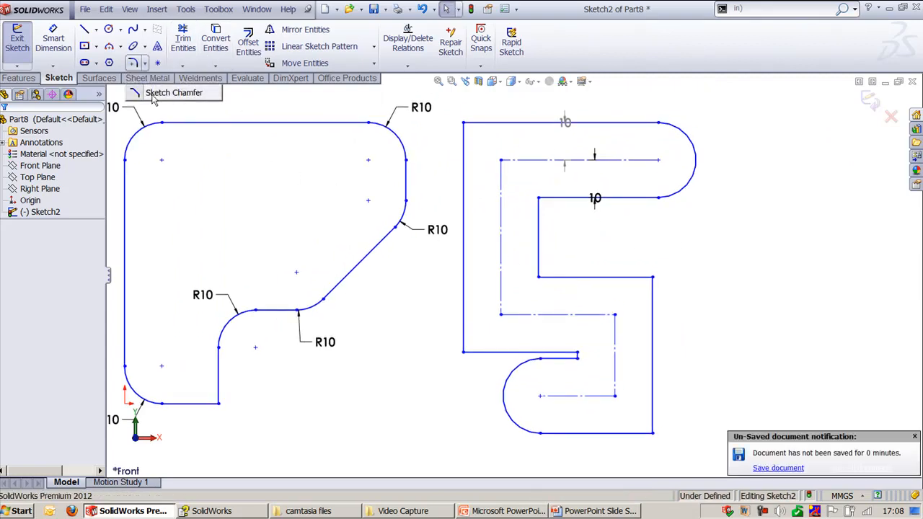
left_click(31, 158)
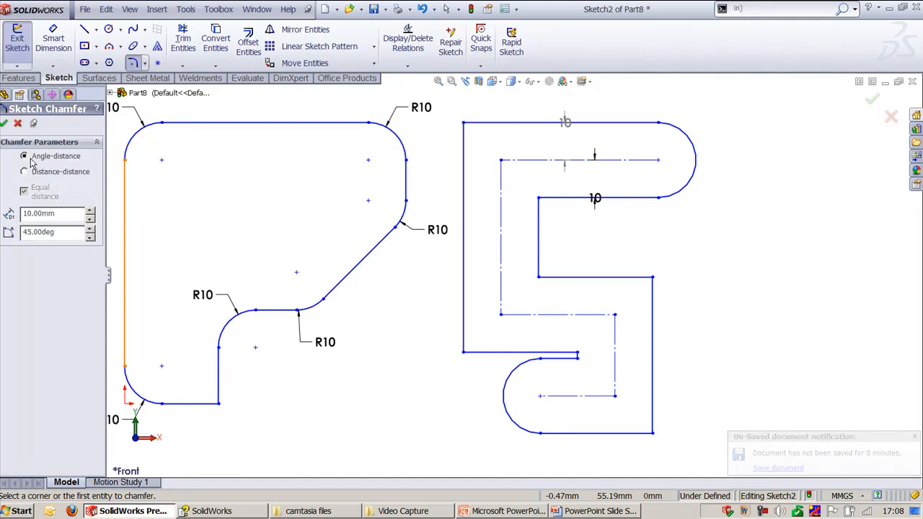
left_click(38, 167)
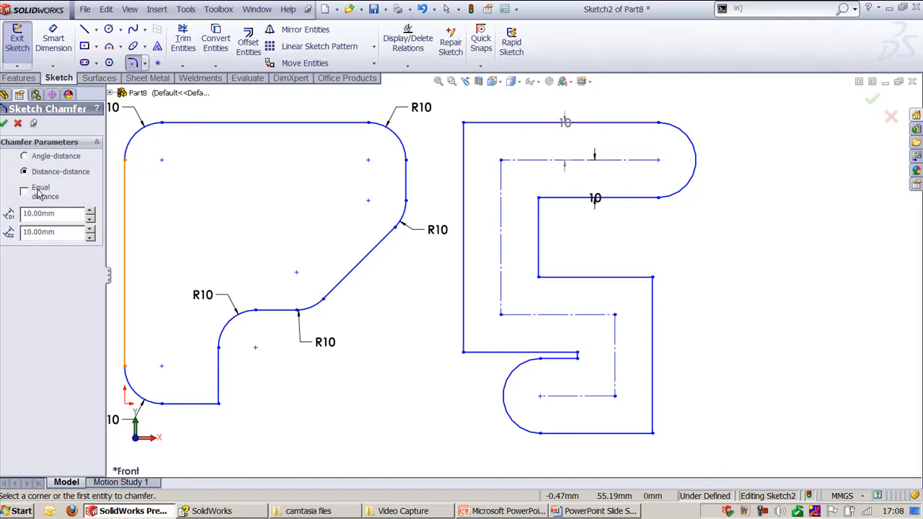
left_click(39, 192)
left_click(37, 158)
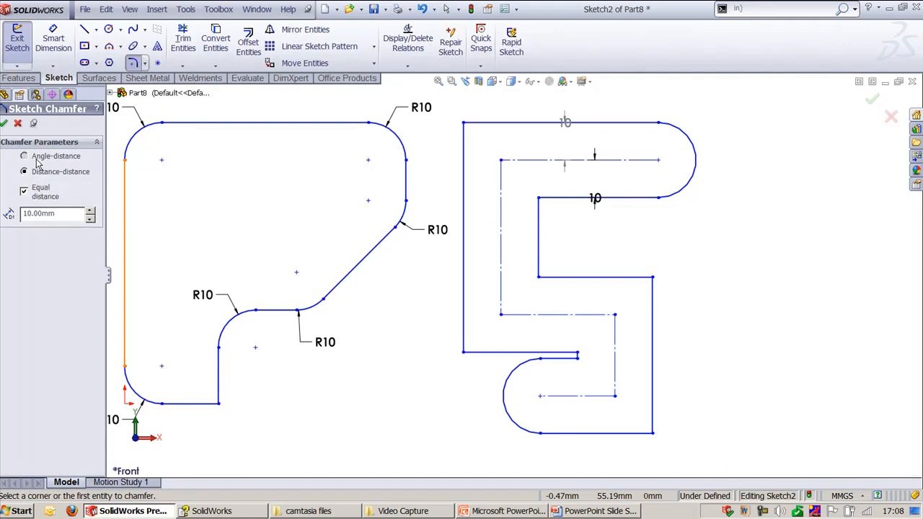
- Chamfer the S-shaped outline's outer corner at the end of its middle horizontal edge by 2 mm at 45 degrees
left_click(68, 212)
type("2")
left_click(652, 278)
scroll(693, 288, "down", 3)
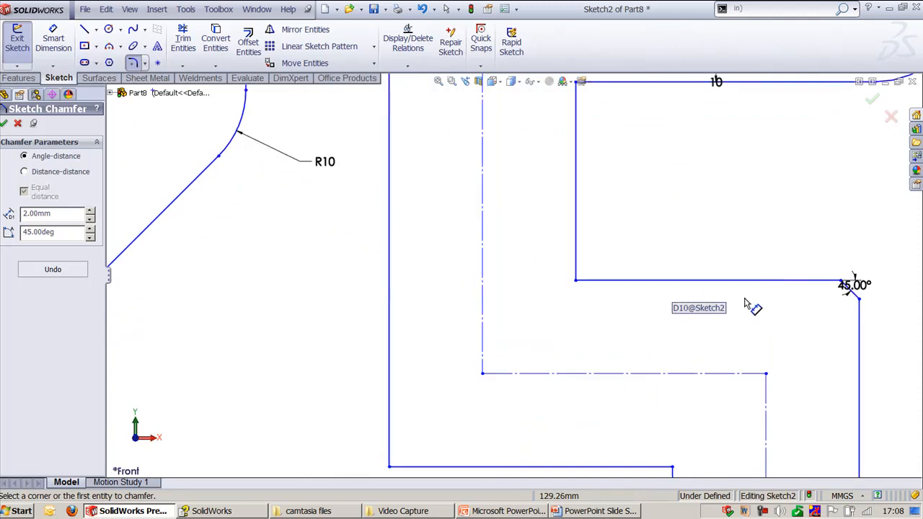
- Chamfer the upper inner corner of the S-shaped outline by 10 mm at 45 degrees, and undo the chamfers
key("f")
left_click(58, 216)
type("10")
key("Return")
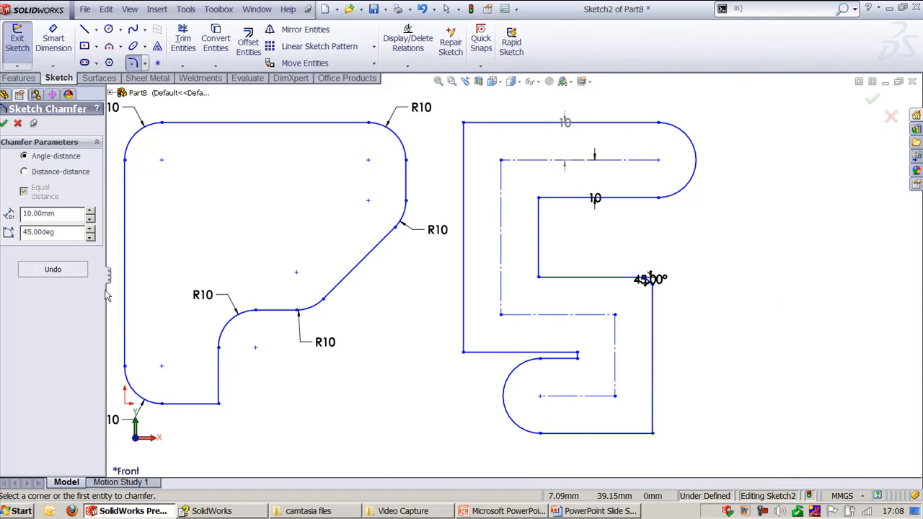
left_click(540, 200)
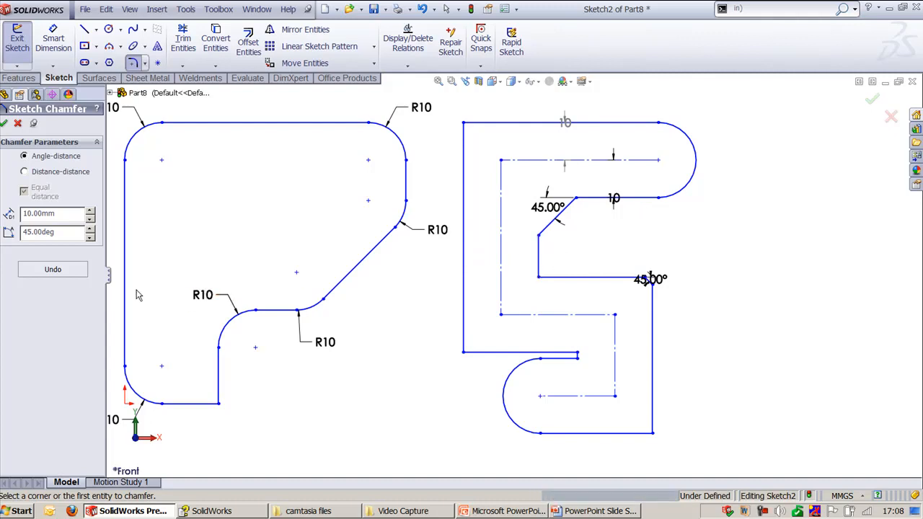
left_click(74, 271)
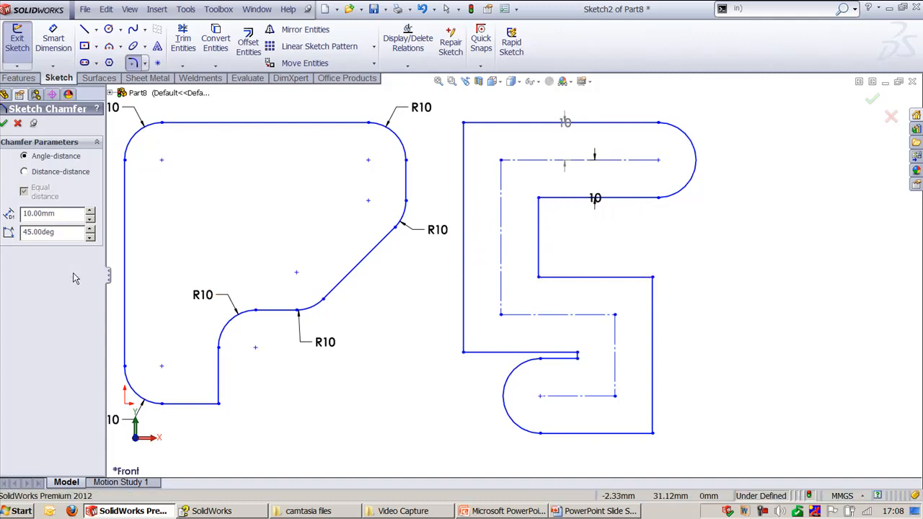
- Chamfer the inner corner beside the S-shaped outline's middle horizontal edge by 20 mm at 45 degrees
left_click(76, 215)
double_click(76, 214)
type("2")
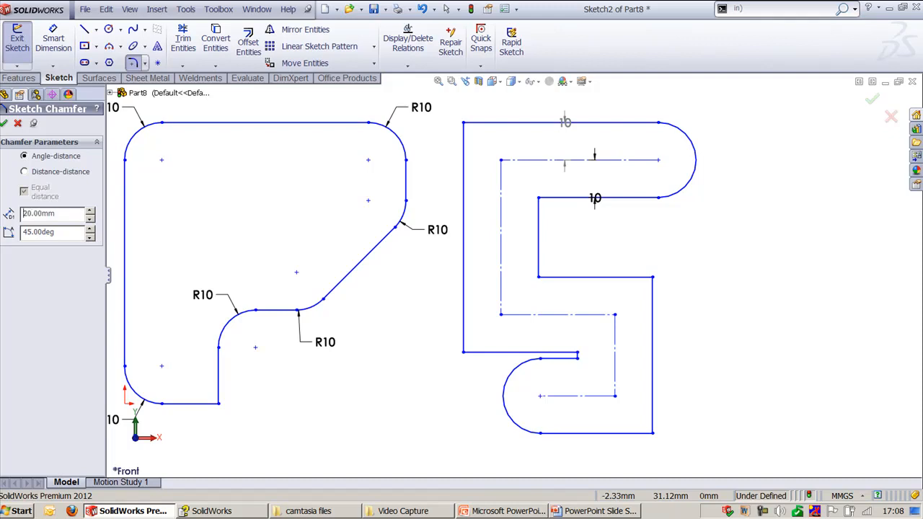
left_click(540, 281)
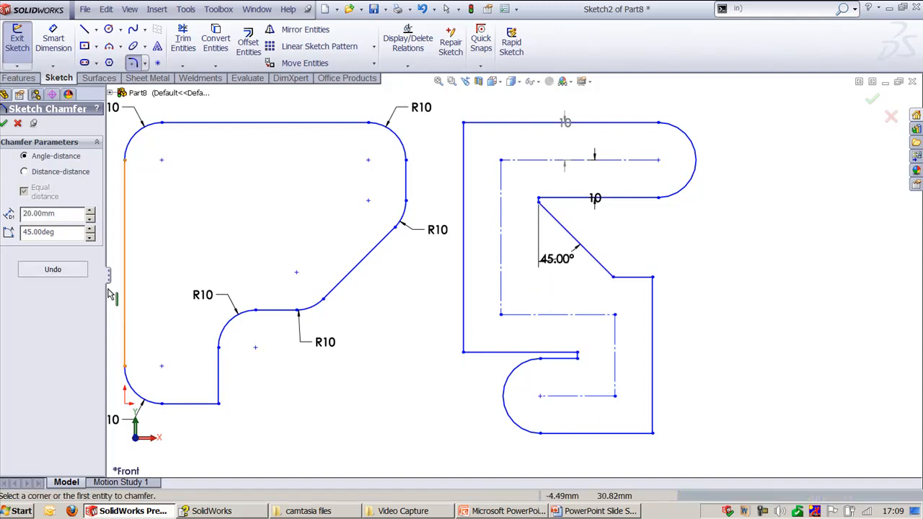
- Chamfer the lower-left outer corner of the S-shaped outline by 10 mm at 45 degrees and finish chamfering
double_click(60, 215)
type("10")
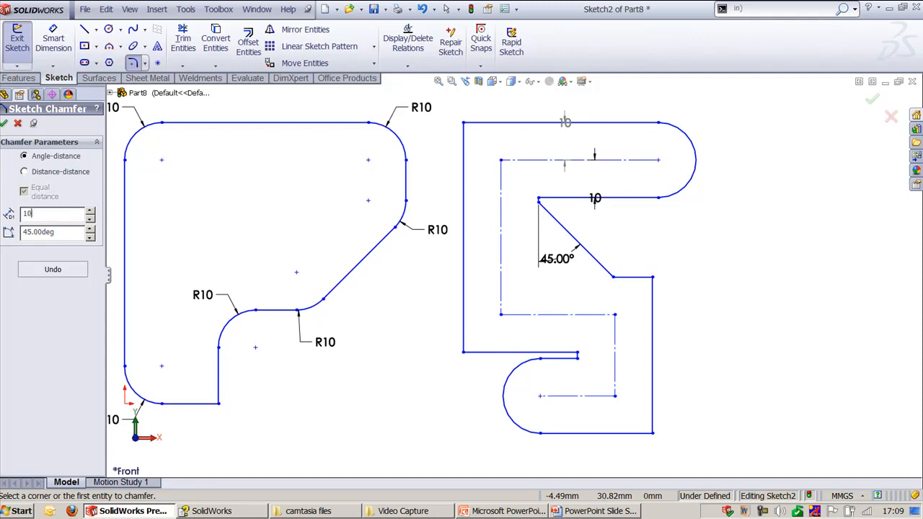
left_click(465, 354)
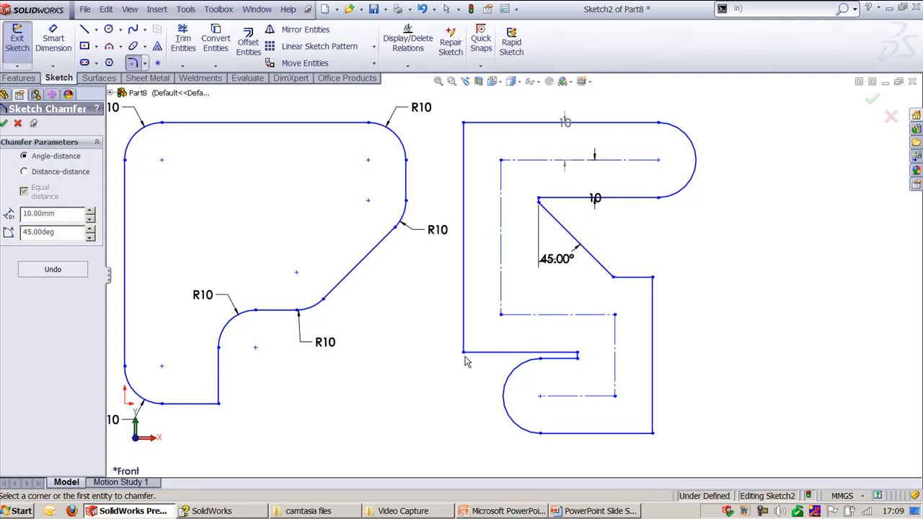
key("Escape")
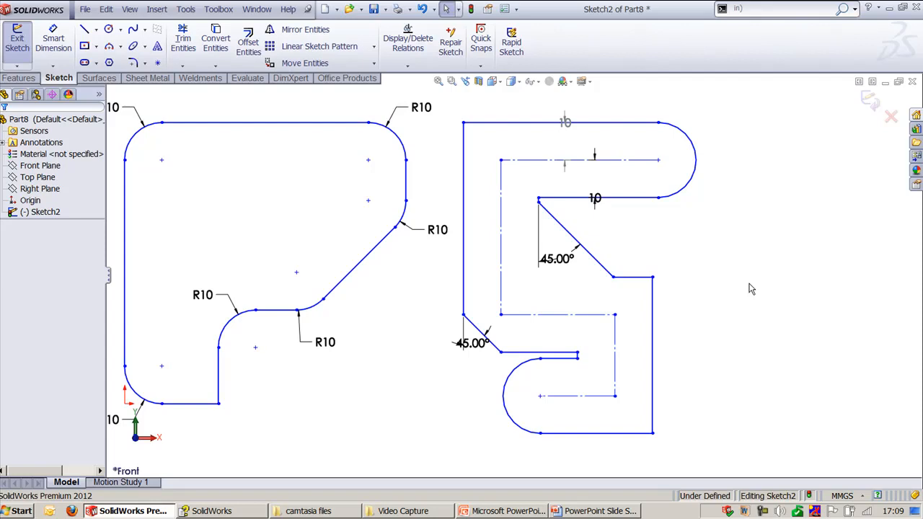
scroll(742, 344, "up", 2)
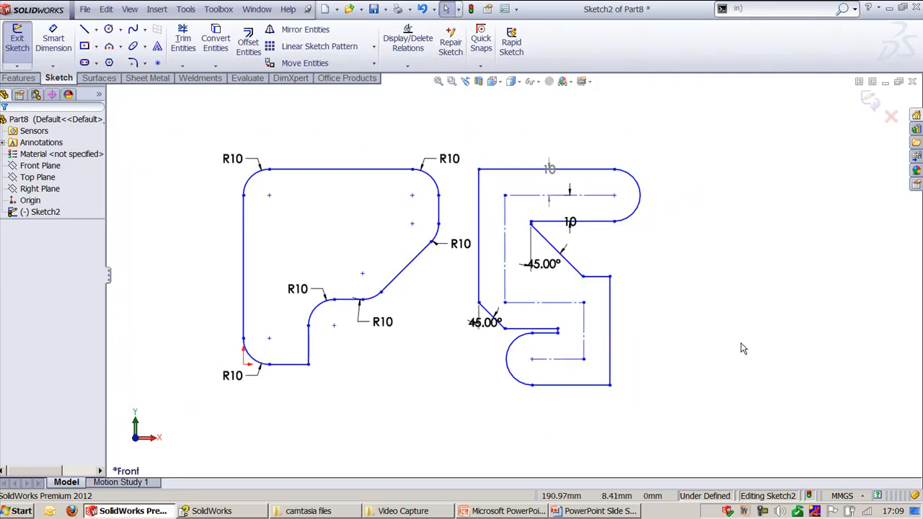
scroll(627, 249, "down", 2)
middle_click_drag(628, 252, 695, 256, "ctrl")
key("Escape")
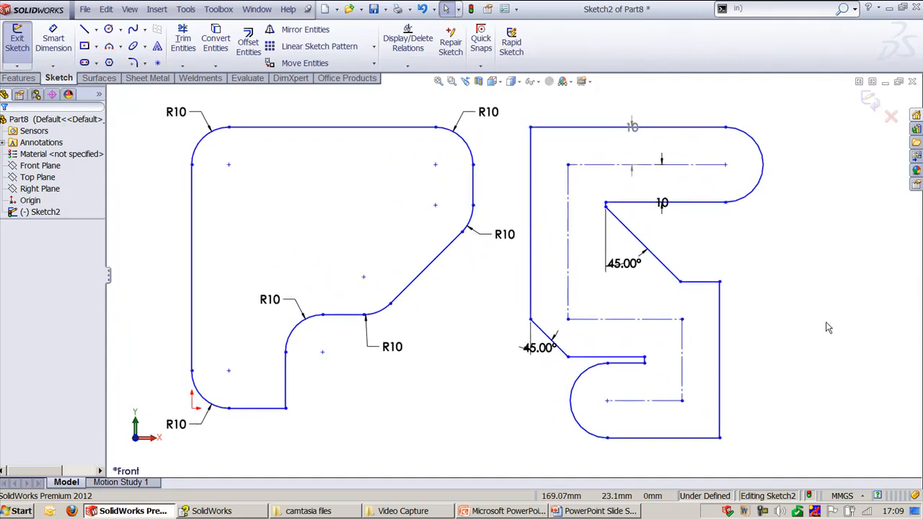